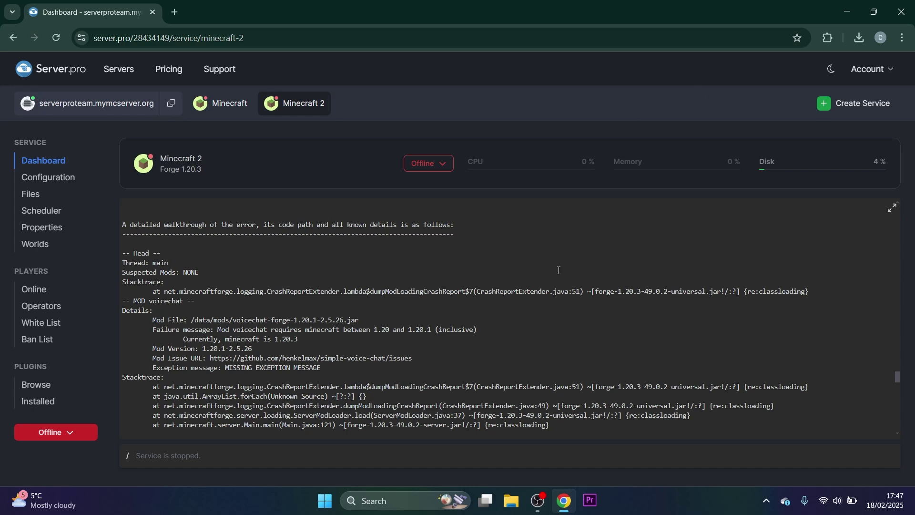
# - Open the mods folder of the Minecraft 2 service to check which mod is installed
pyautogui.click(30, 194)
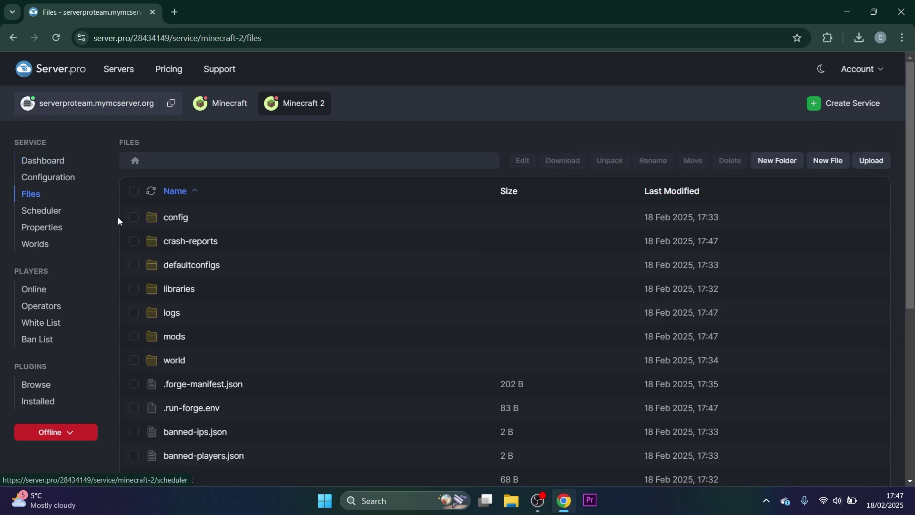
pyautogui.click(173, 333)
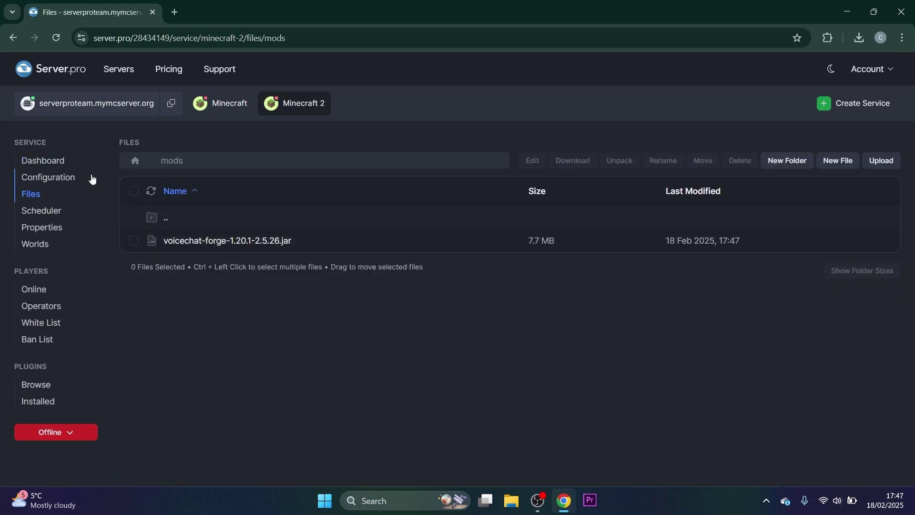
# - Read the voicechat failure message and the current Minecraft version in the Minecraft 2 console's crash report
pyautogui.click(69, 161)
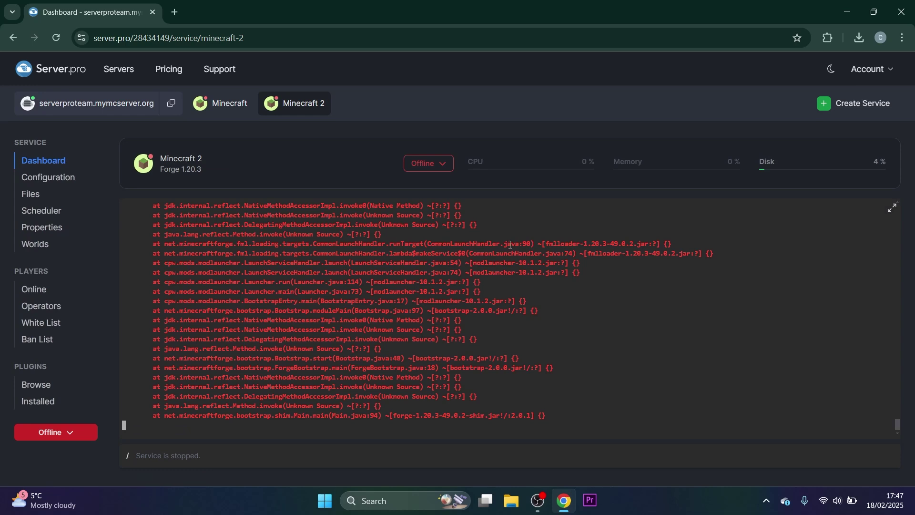
pyautogui.scroll(5, 529, 294)
pyautogui.scroll(10, 529, 293)
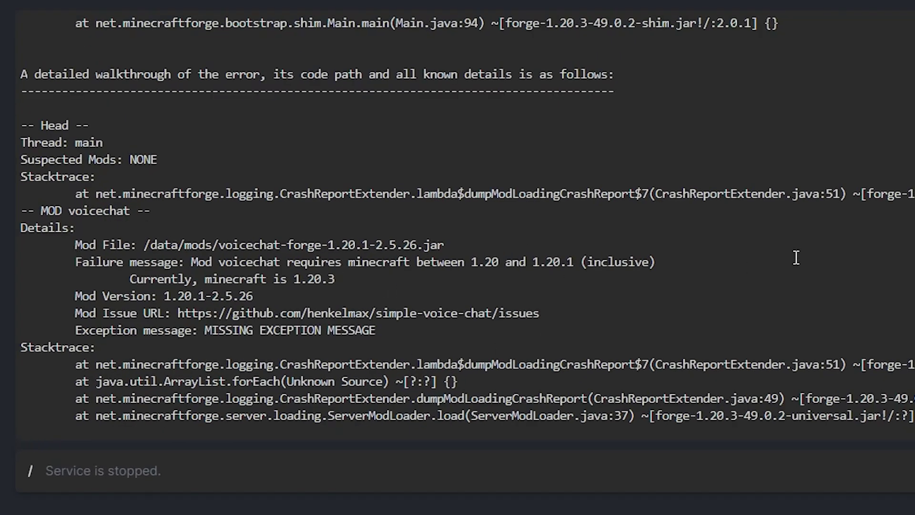
pyautogui.scroll(-3, 796, 258)
pyautogui.moveTo(190, 159); pyautogui.dragTo(602, 166)
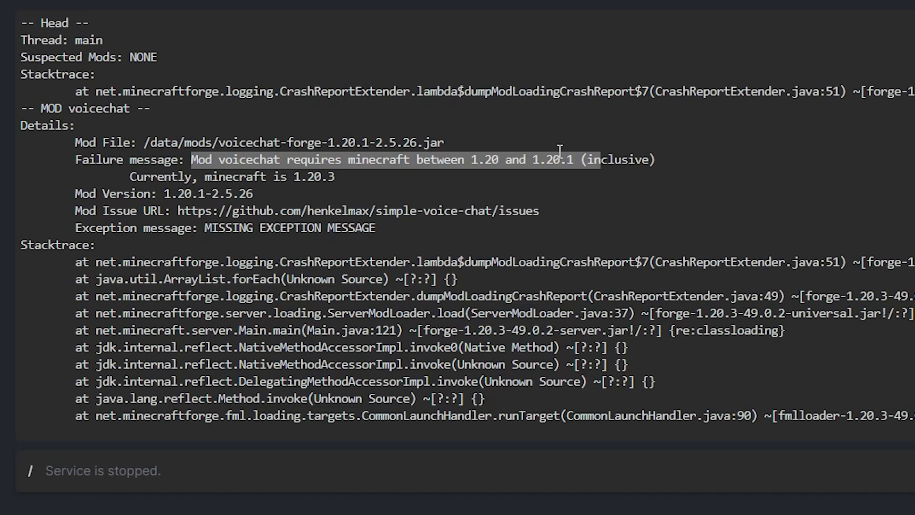
pyautogui.moveTo(362, 179); pyautogui.dragTo(125, 179)
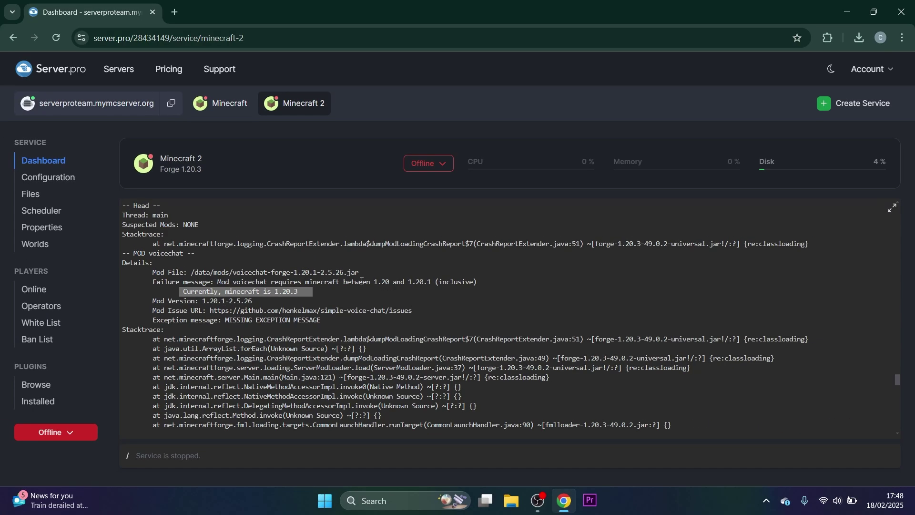
# - Open the list of available Minecraft versions in the Minecraft 2 service's configuration
pyautogui.click(58, 177)
pyautogui.click(194, 286)
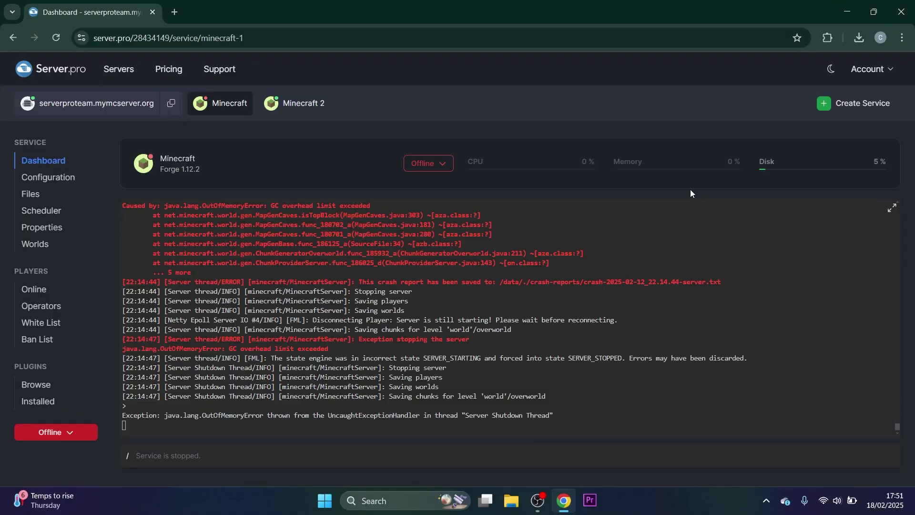
# - Review the Minecraft service's console errors and the description in crash-2025-02-12_22.14.44-server.txt from the crash-reports folder
pyautogui.scroll(5, 440, 329)
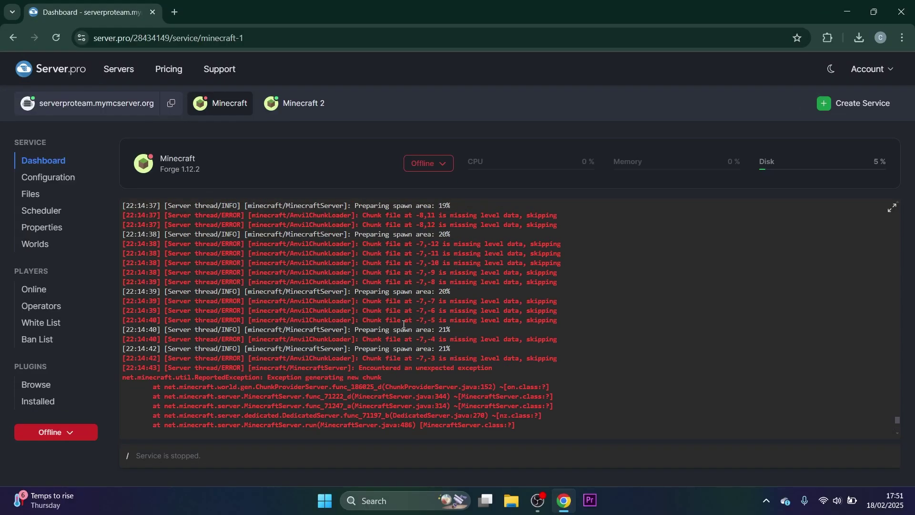
pyautogui.scroll(-5, 433, 277)
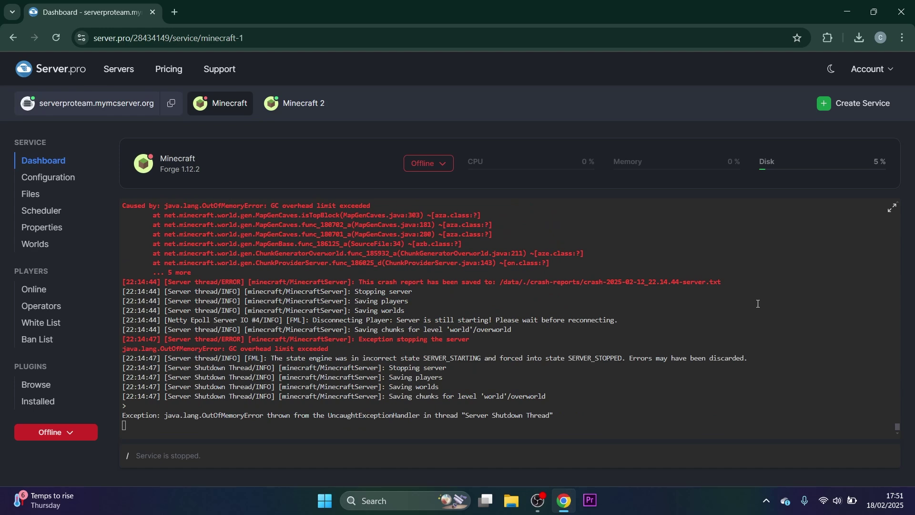
pyautogui.click(49, 196)
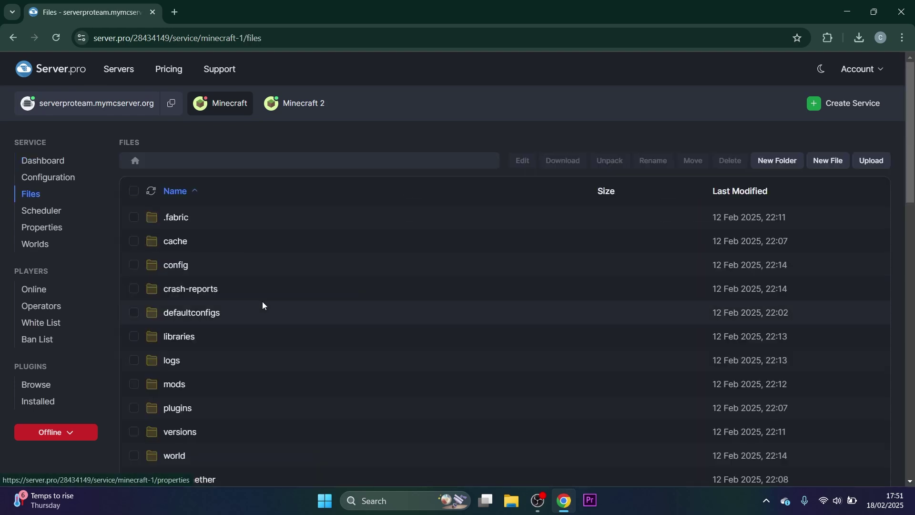
pyautogui.doubleClick(218, 289)
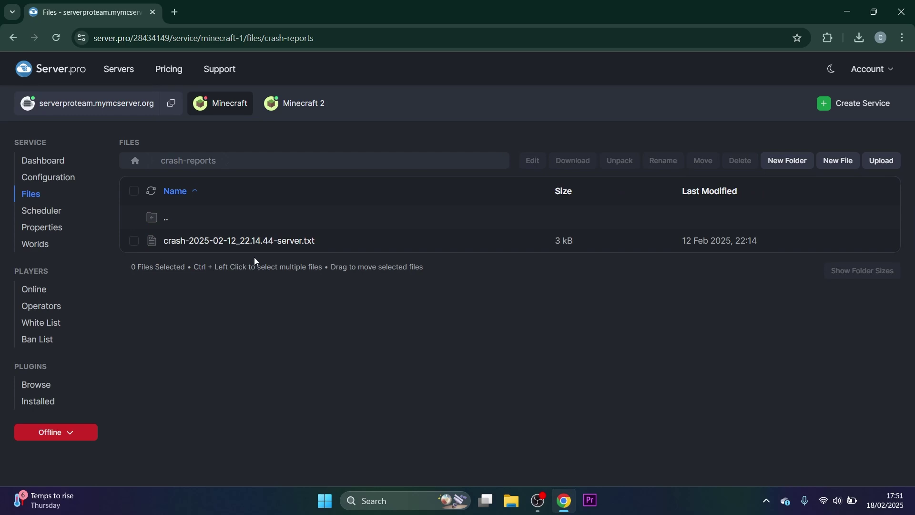
pyautogui.doubleClick(254, 243)
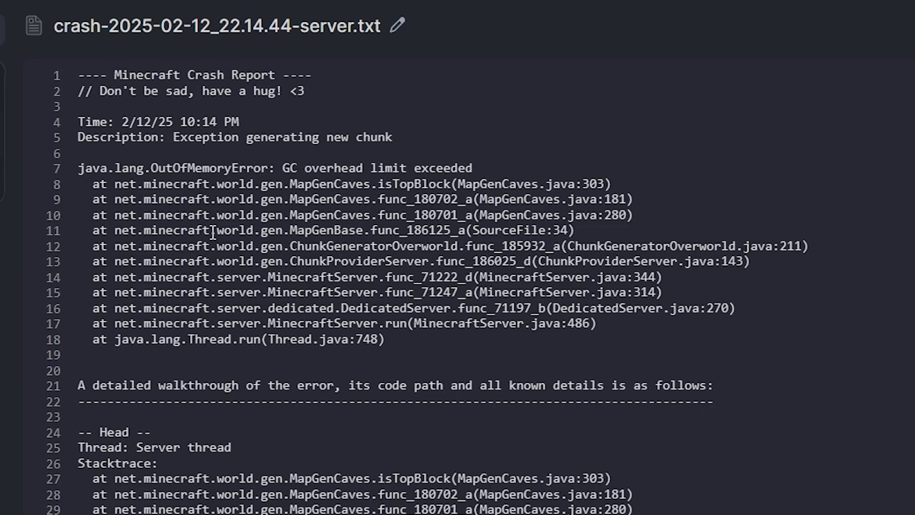
pyautogui.moveTo(406, 139); pyautogui.dragTo(179, 141)
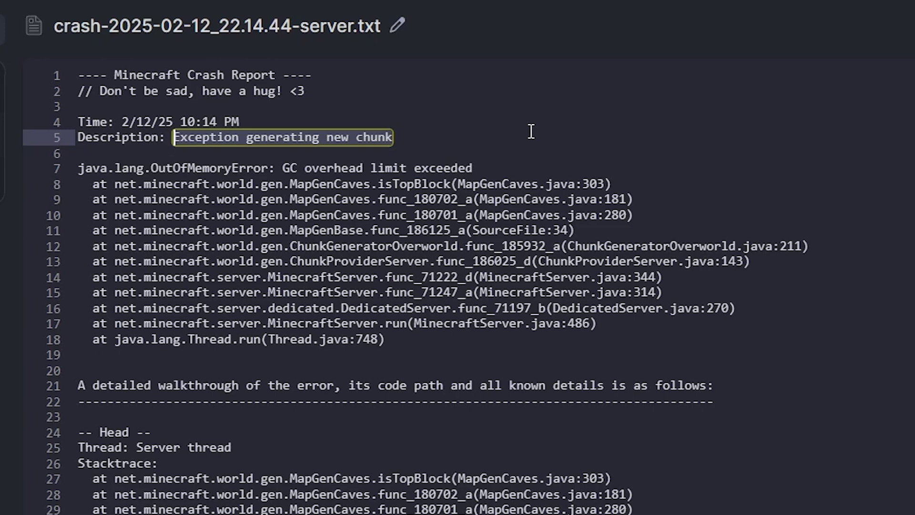
pyautogui.click(621, 200)
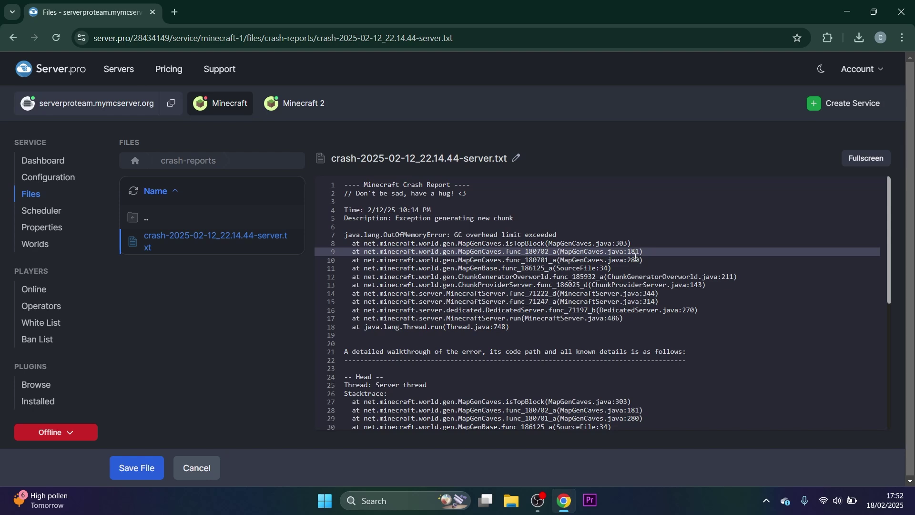
# - Set the Minecraft service's Minecraft version to 1.20.1 in its configuration, then save and restart it
pyautogui.click(44, 182)
pyautogui.click(193, 286)
pyautogui.scroll(6, 190, 352)
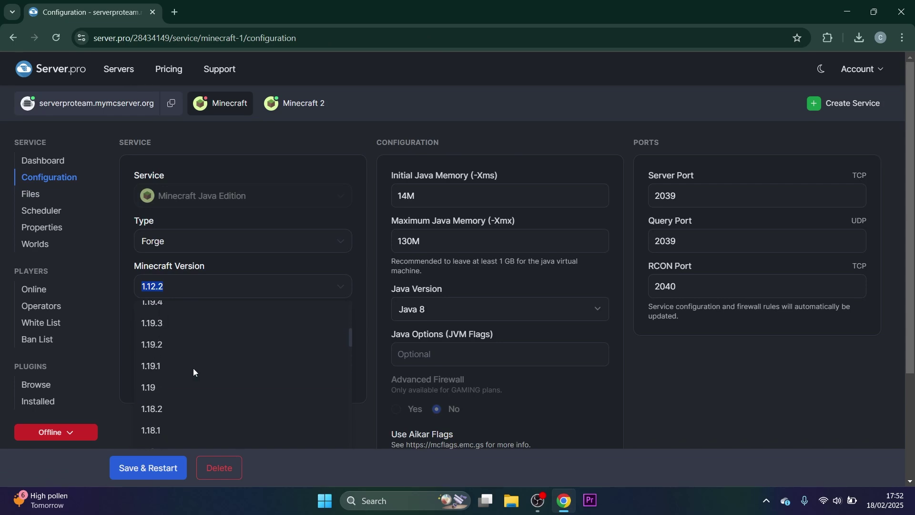
pyautogui.scroll(-1, 186, 377)
pyautogui.click(183, 398)
pyautogui.click(178, 465)
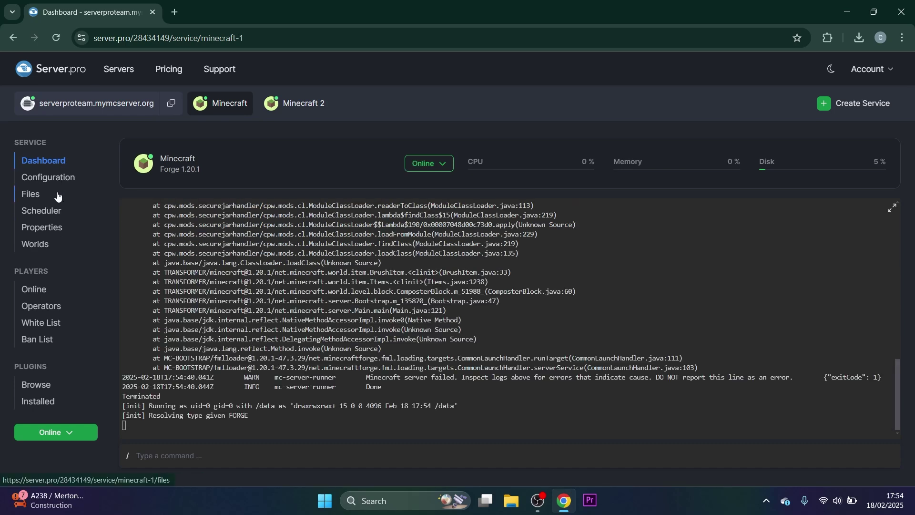
# - View the Minecraft service's root files and open its worlds page
pyautogui.click(57, 194)
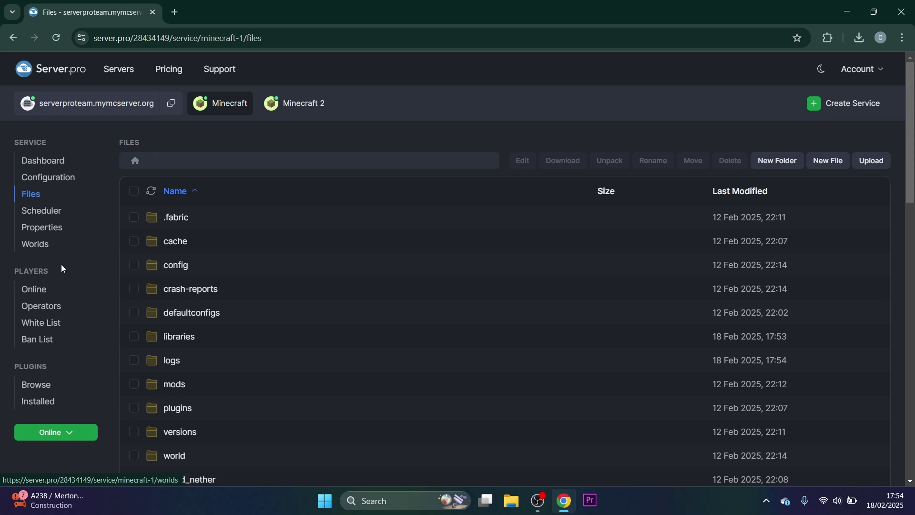
pyautogui.click(49, 243)
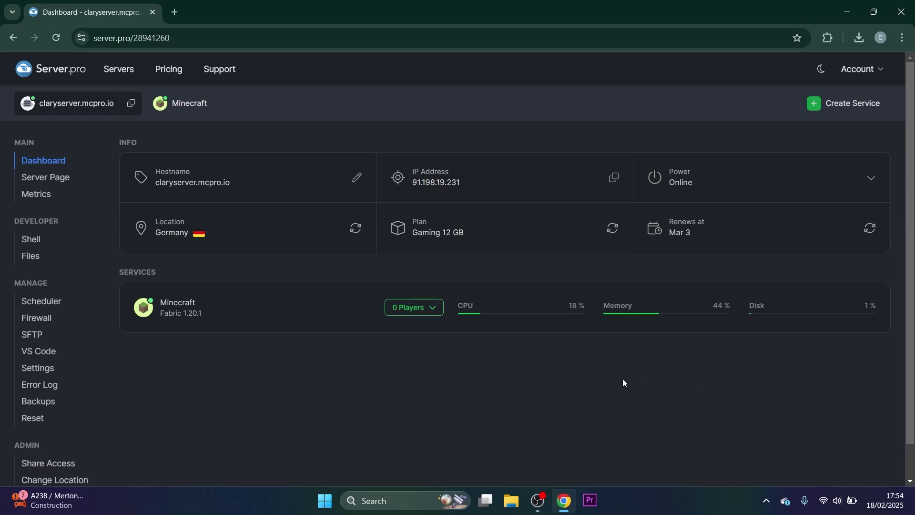
# - Open the mods folder of the Minecraft service on claryserver.mcpro.io
pyautogui.click(196, 104)
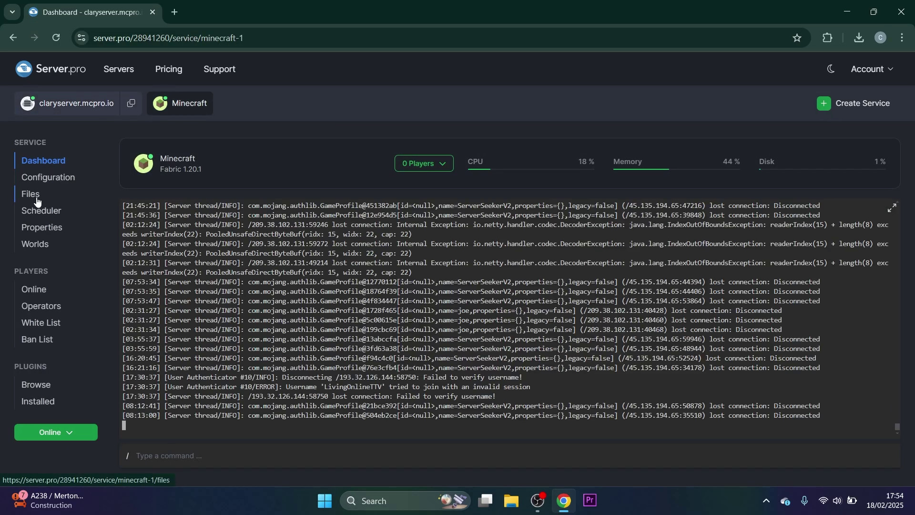
pyautogui.click(36, 200)
pyautogui.click(184, 362)
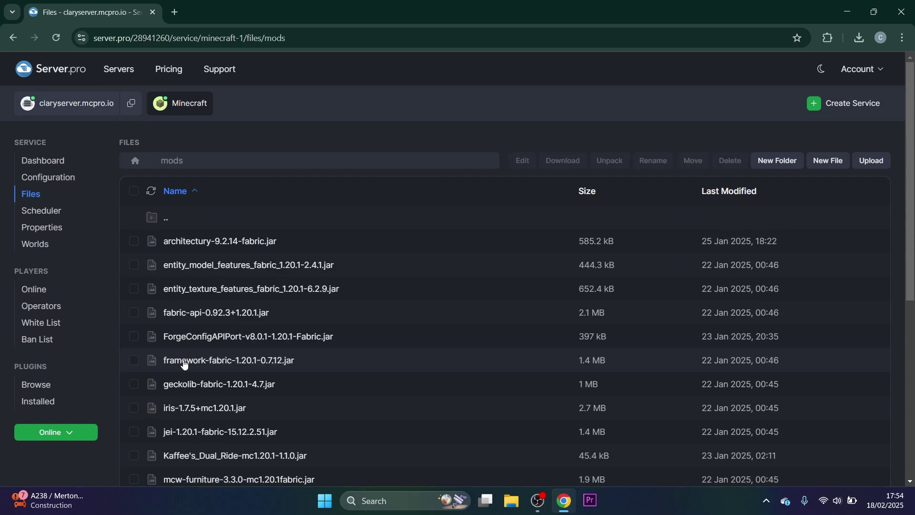
# - Disable the entity_model_features mod by renaming its file to entity_model_features_fabric_1.20.1-2.4.1.DISABLED
pyautogui.click(133, 263)
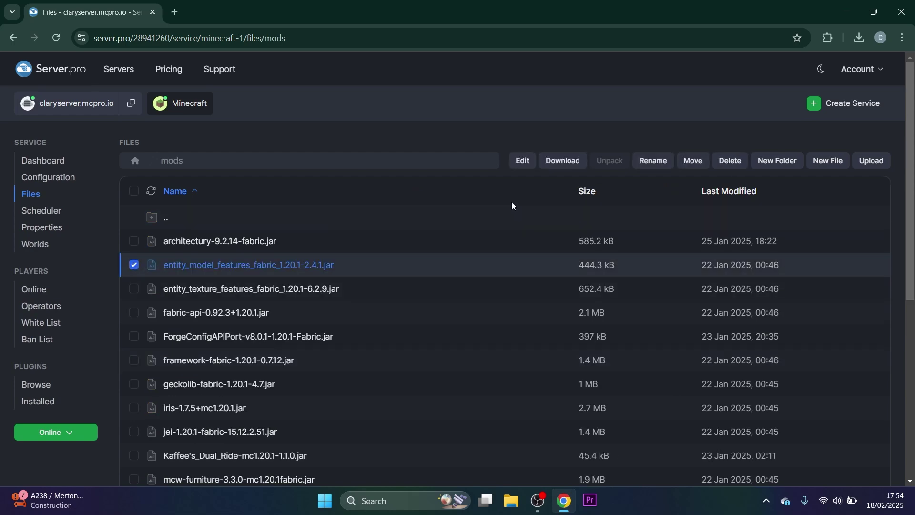
pyautogui.click(664, 159)
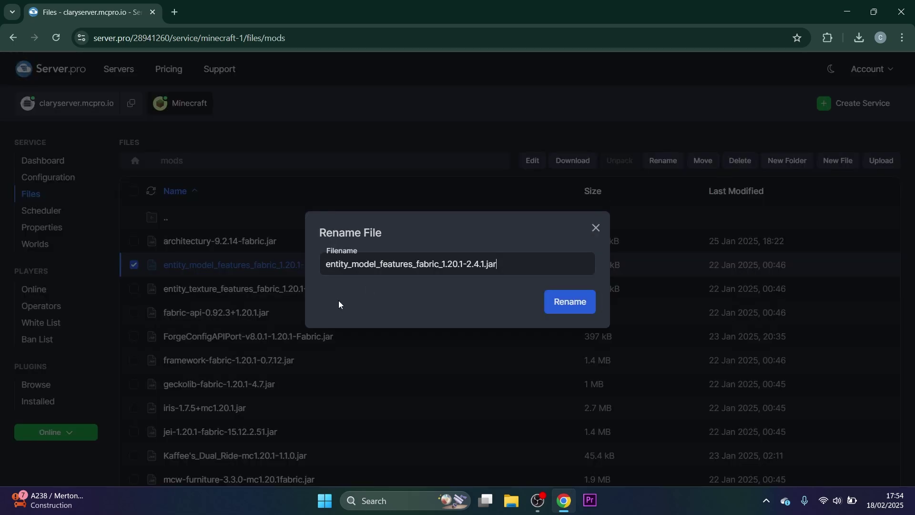
pyautogui.moveTo(507, 268); pyautogui.dragTo(488, 265)
pyautogui.write('DISABLED')
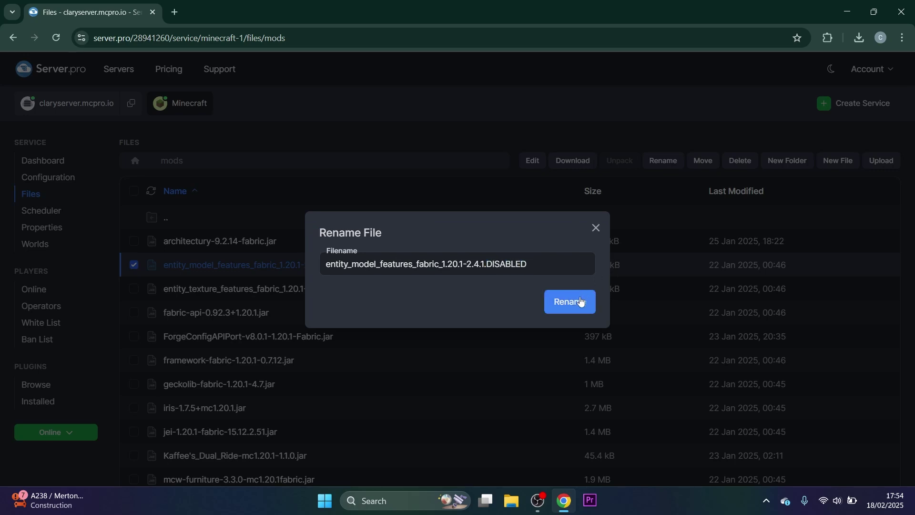
pyautogui.click(581, 301)
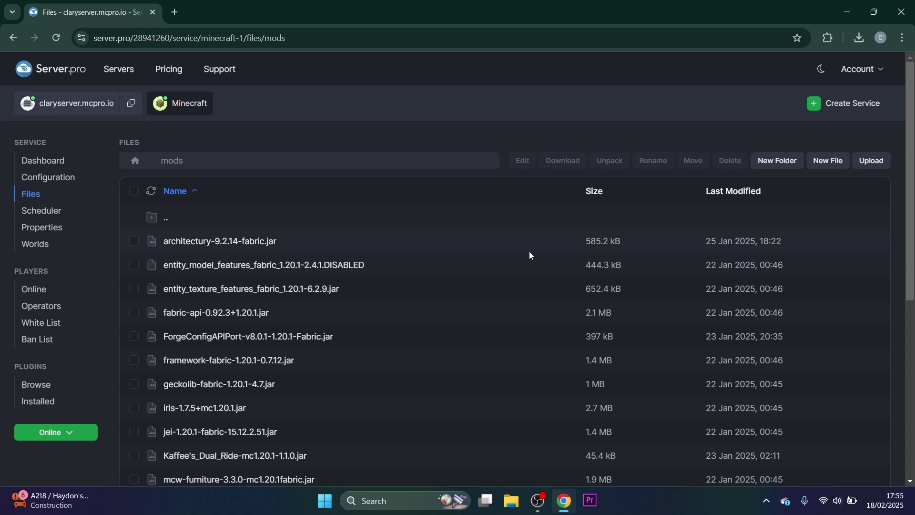
# - Open the service's worlds page and activate the name field for a new world
pyautogui.click(43, 246)
pyautogui.click(226, 194)
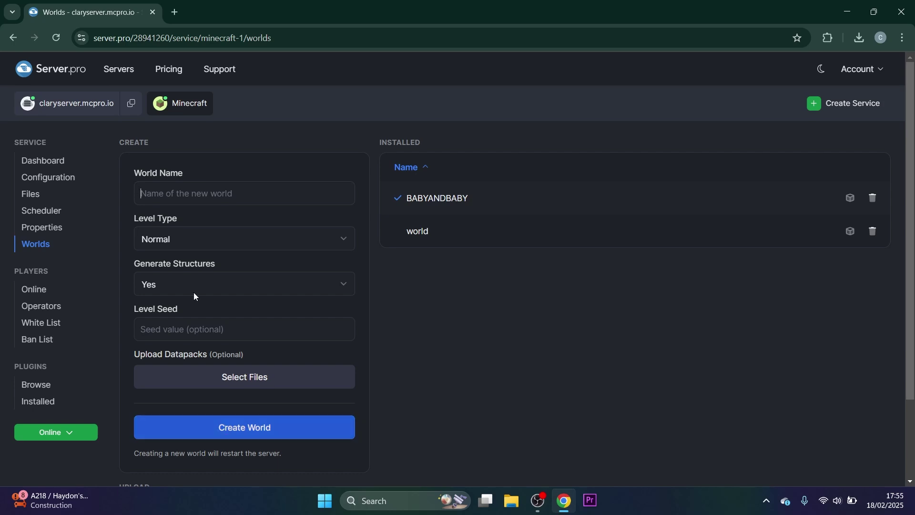
# - Restore the claryserver.mcpro.io server from the automatic backup dated 18 Feb, 06:09
pyautogui.click(68, 100)
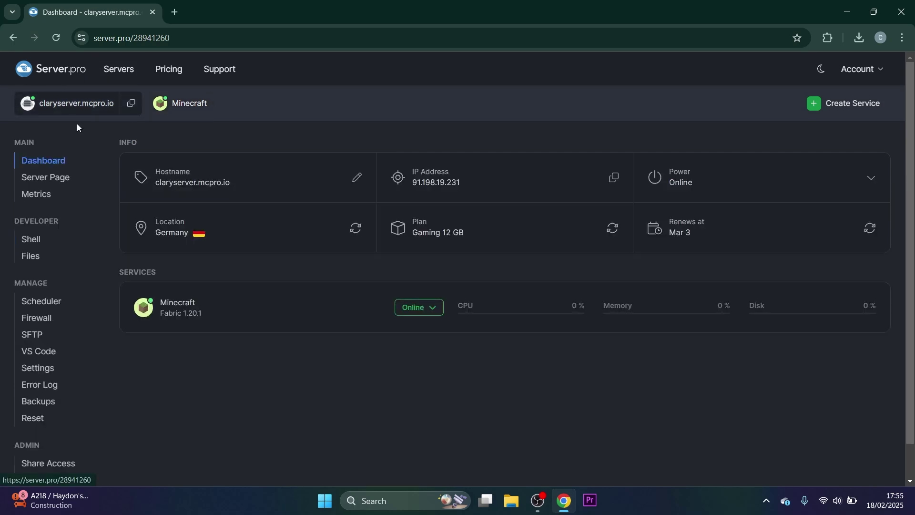
pyautogui.scroll(-1, 71, 286)
pyautogui.click(53, 368)
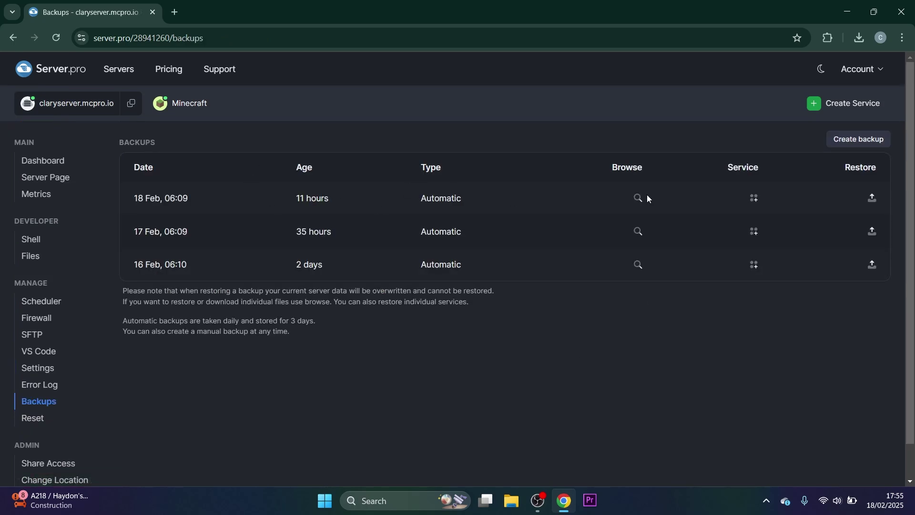
pyautogui.click(873, 198)
pyautogui.click(576, 306)
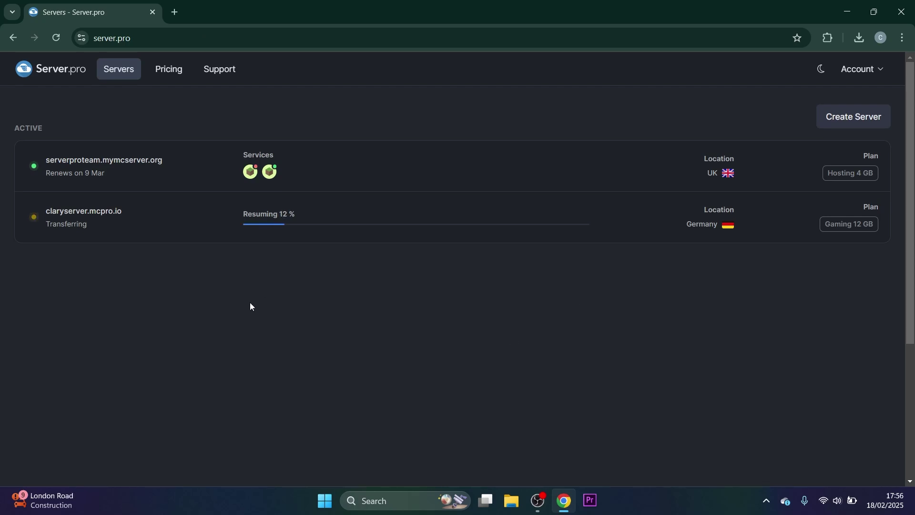
# - Open the support page containing the contact form and ticket list
pyautogui.click(217, 70)
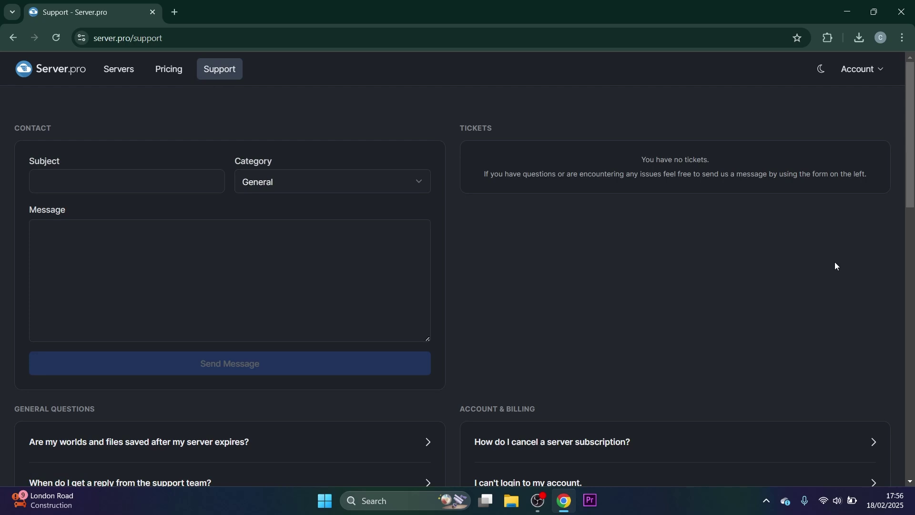